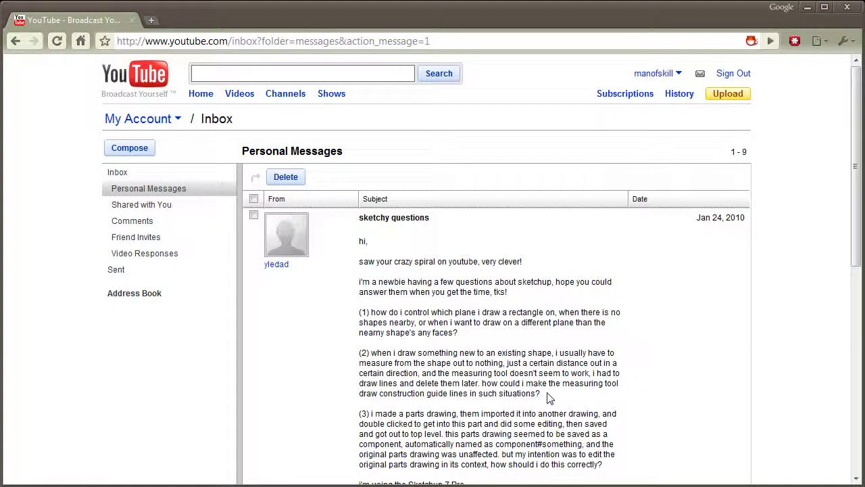
# - Highlight question (2), about drawing construction guide lines, in the 'sketchy questions' message
pyautogui.moveTo(548, 397); pyautogui.dragTo(369, 346)
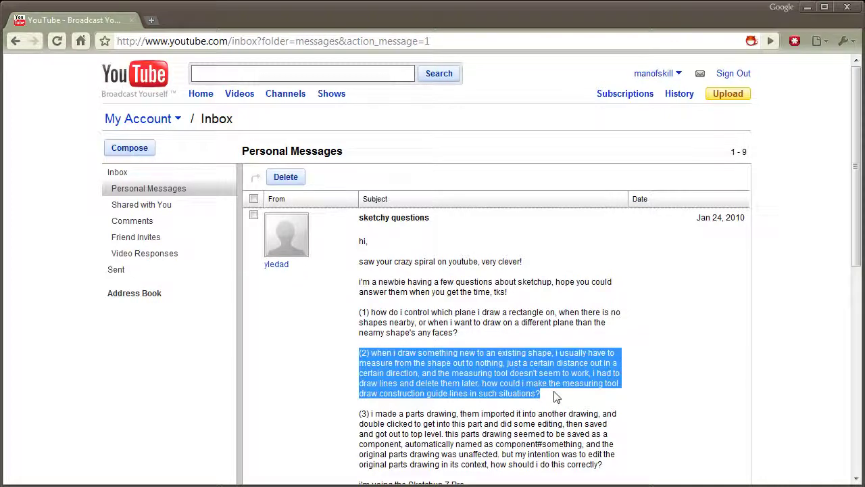
# - Minimize Chrome and draw a rectangle on the ground with one corner at the origin
pyautogui.click(808, 9)
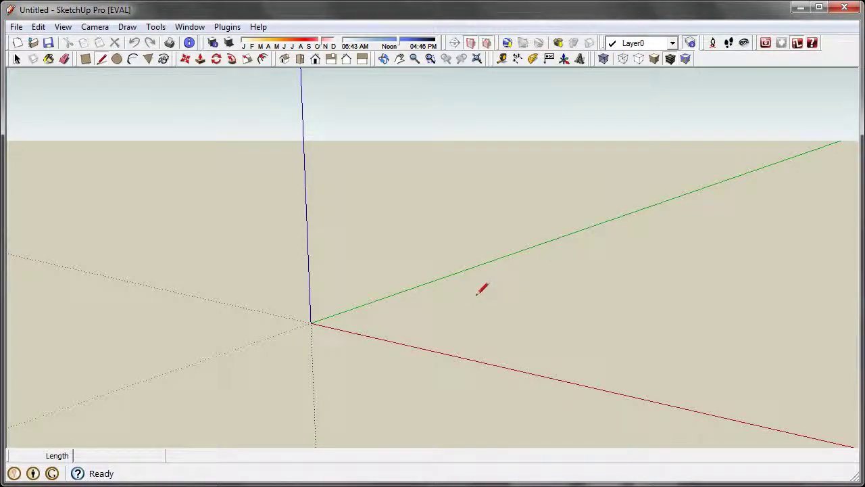
pyautogui.press('r')
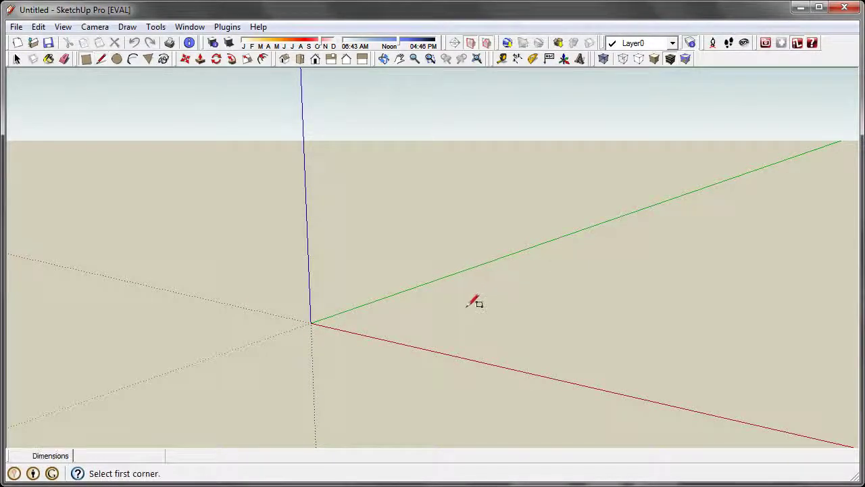
pyautogui.click(311, 322)
pyautogui.click(565, 292)
# - Push/Pull the rectangle up into a box about 5' 8 3/4" tall
pyautogui.press('p')
pyautogui.click(466, 292)
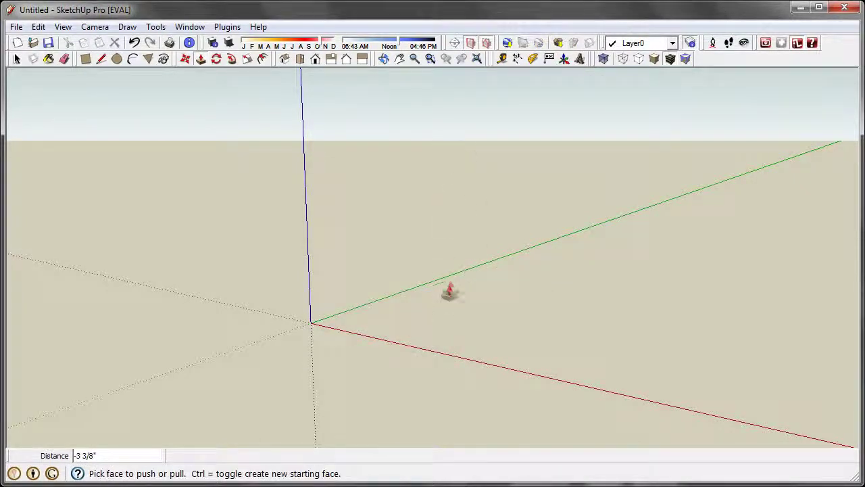
pyautogui.click(469, 238)
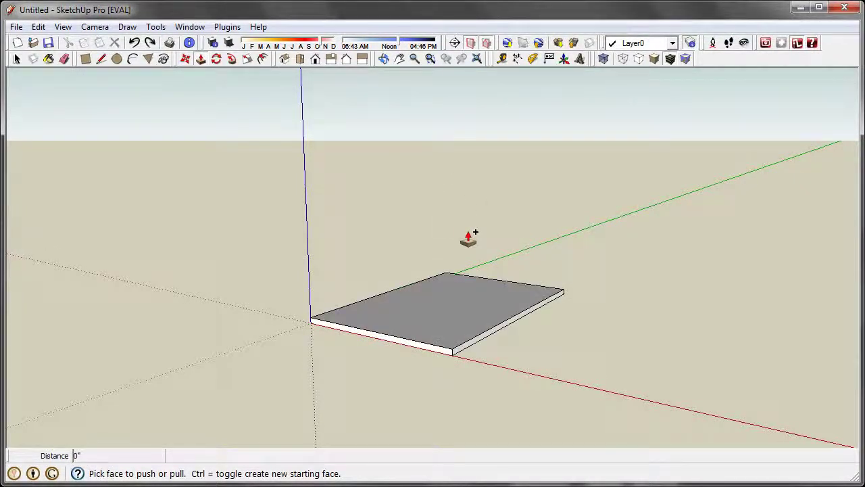
pyautogui.doubleClick(427, 310)
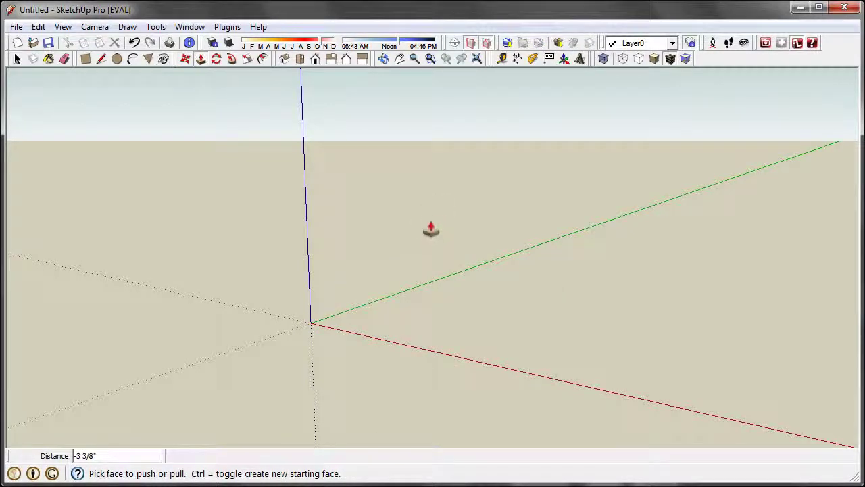
pyautogui.hotkey('ctrl', 'z')
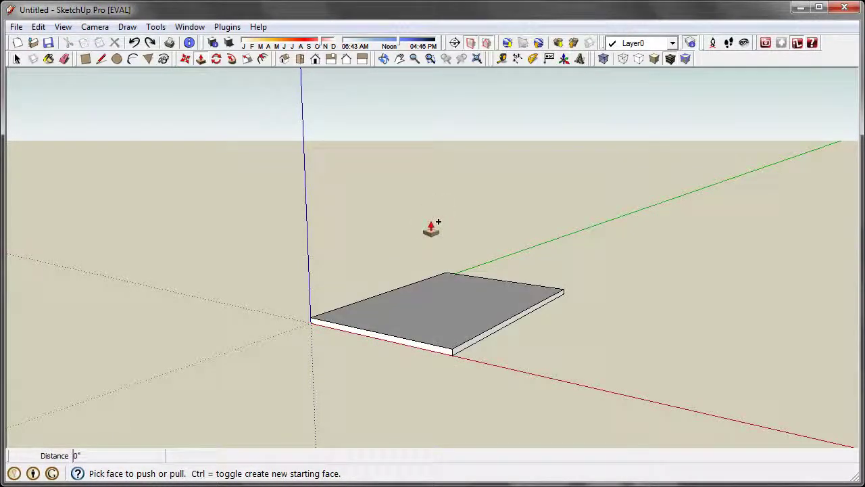
pyautogui.click(399, 318)
pyautogui.click(464, 198)
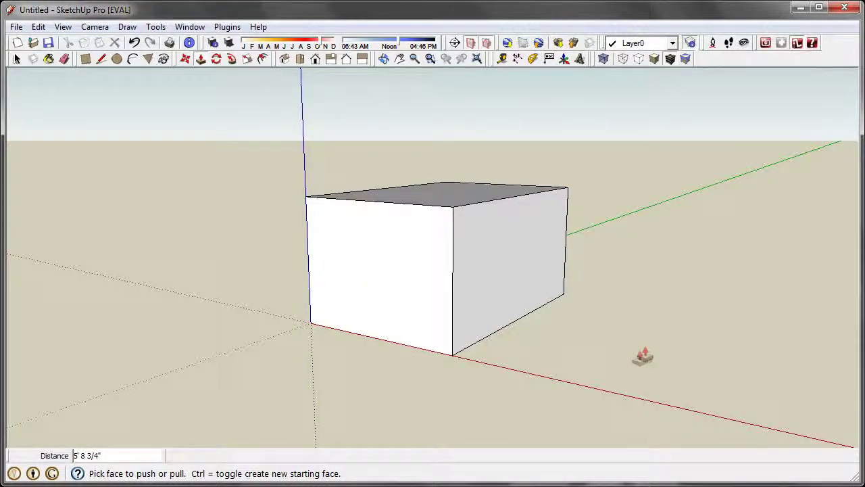
# - Draw a 2' line along the red axis from the box's front bottom corner
pyautogui.press('r')
pyautogui.press('l')
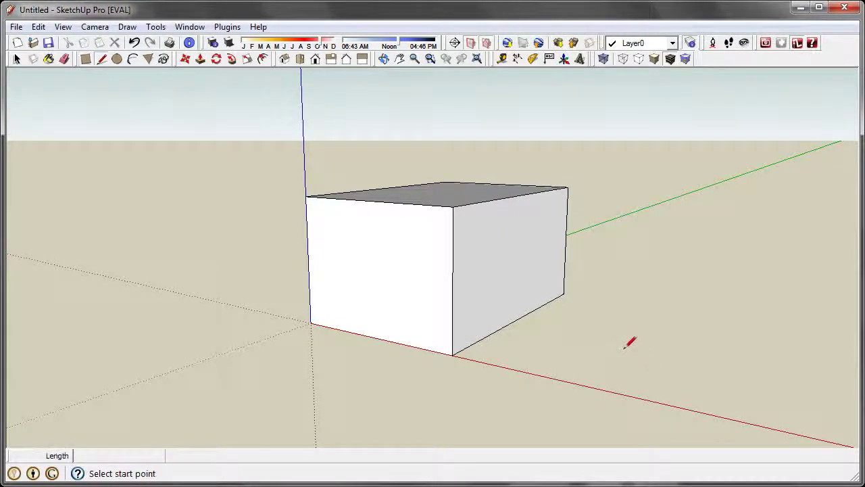
pyautogui.click(452, 354)
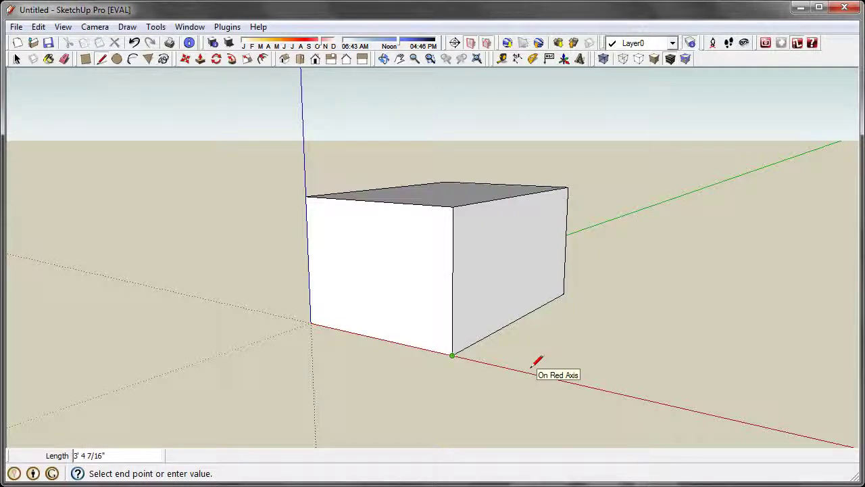
pyautogui.press('Escape')
pyautogui.press('r')
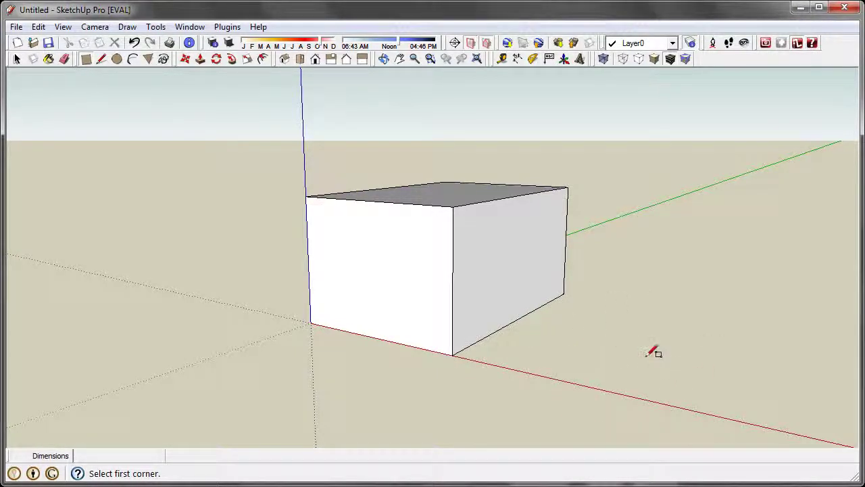
pyautogui.press('l')
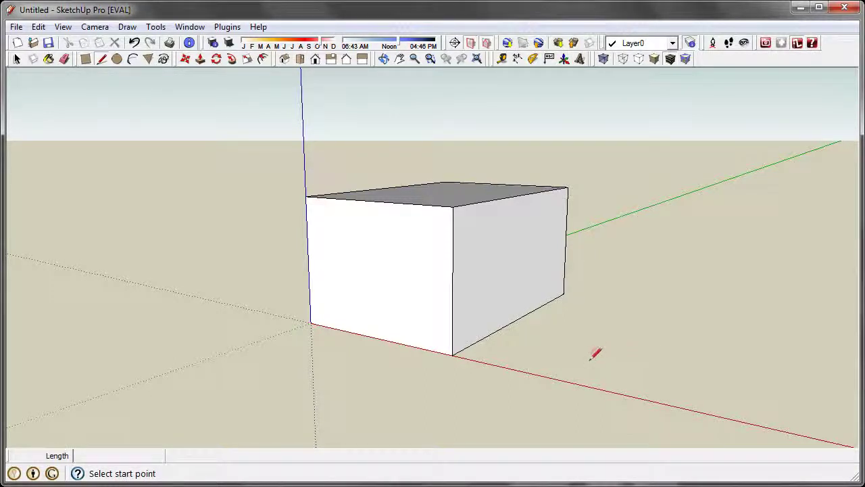
pyautogui.click(452, 354)
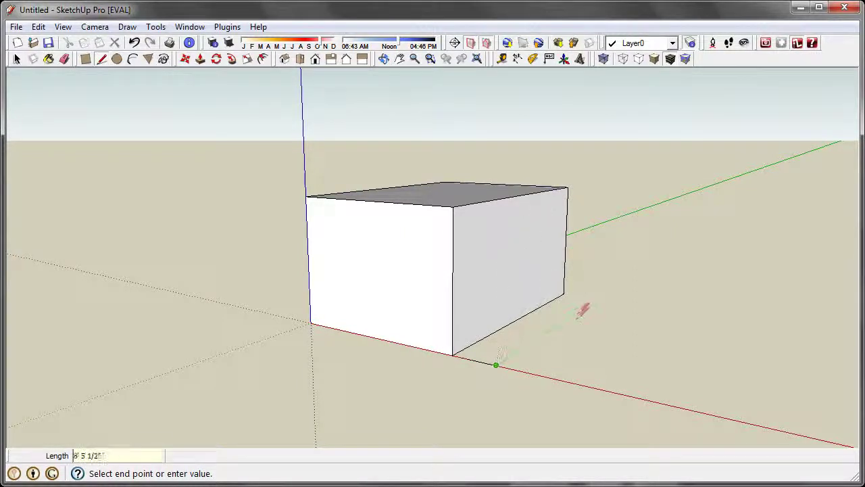
pyautogui.write("2'")
pyautogui.press('Return')
# - Close the outline into a face and Push/Pull it up into a smaller, lower box
pyautogui.click(606, 338)
pyautogui.click(556, 379)
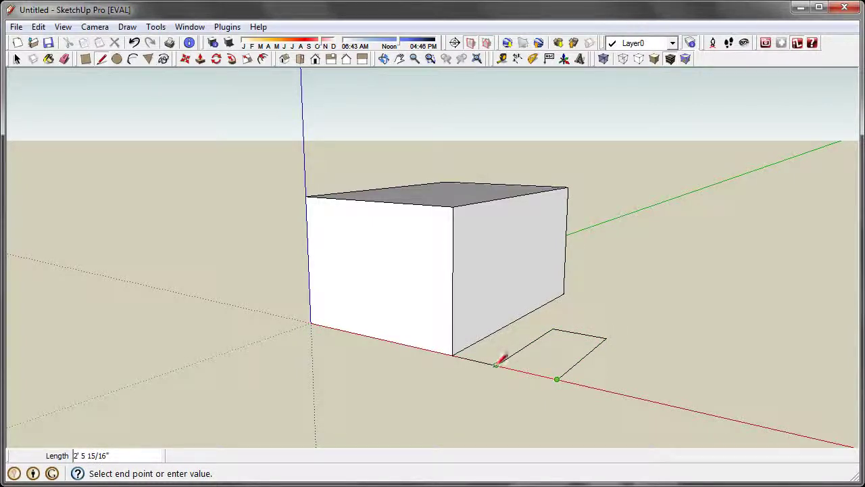
pyautogui.click(497, 365)
pyautogui.press('p')
pyautogui.click(554, 371)
pyautogui.click(608, 304)
pyautogui.press('e')
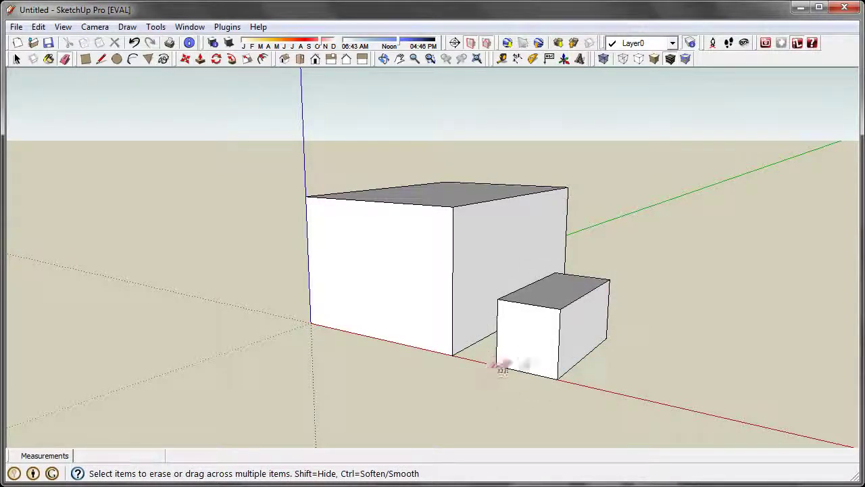
# - Orbit the view, select the entire small box and delete it, leaving the tall box
pyautogui.moveTo(521, 361)
pyautogui.mouseDown(button='middle')
pyautogui.moveTo(635, 359)
pyautogui.moveTo(647, 367)
pyautogui.mouseUp(button='middle')
pyautogui.moveTo(459, 416)
pyautogui.mouseDown(button='middle')
pyautogui.moveTo(486, 391)
pyautogui.moveTo(651, 355)
pyautogui.moveTo(641, 340)
pyautogui.mouseUp(button='middle')
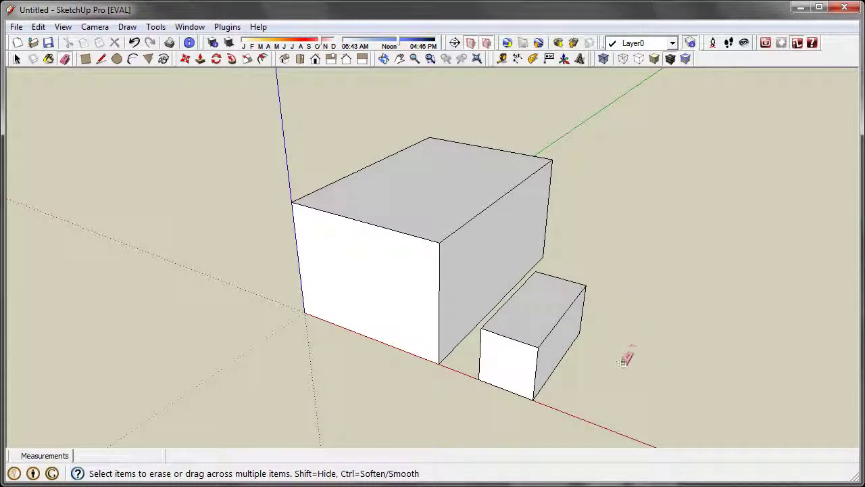
pyautogui.press('space')
pyautogui.tripleClick(512, 370)
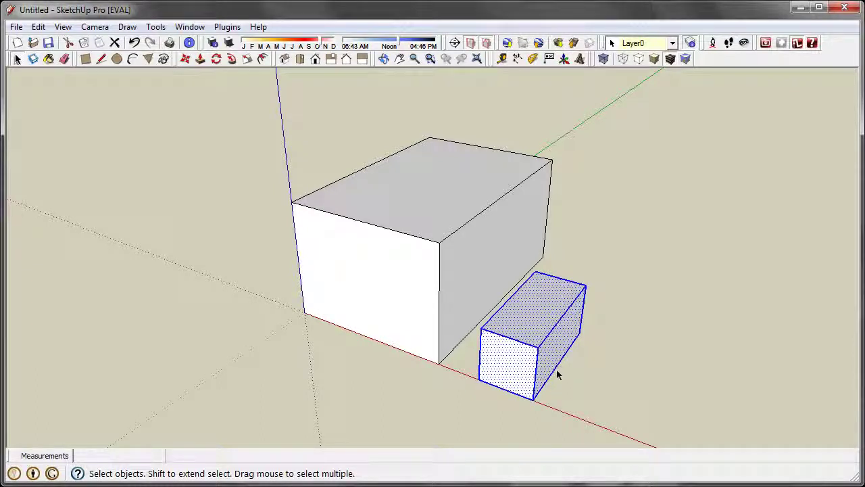
pyautogui.press('Delete')
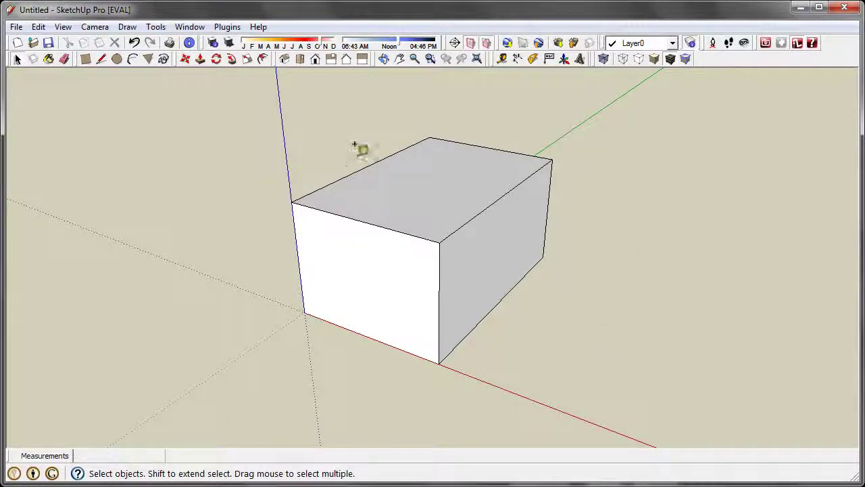
pyautogui.press('t')
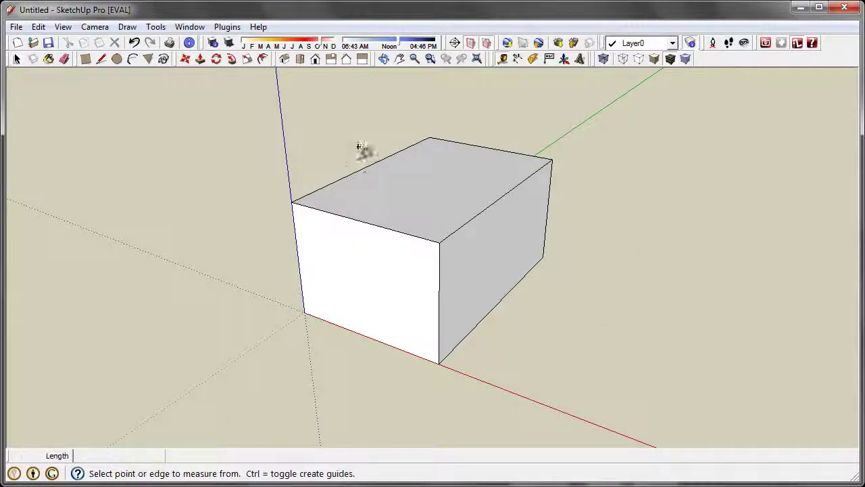
# - Measure 2' along the red axis from the box's front corner, abandoning a rectangle started there
pyautogui.click(439, 358)
pyautogui.write("2'")
pyautogui.press('Return')
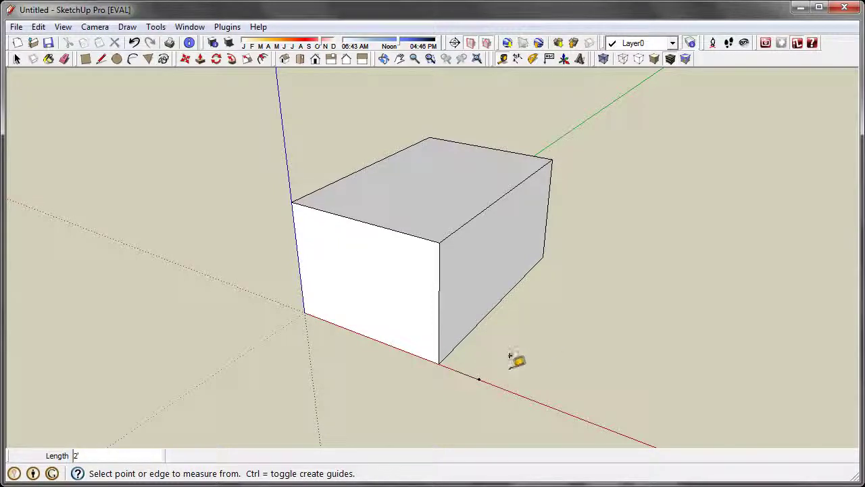
pyautogui.press('r')
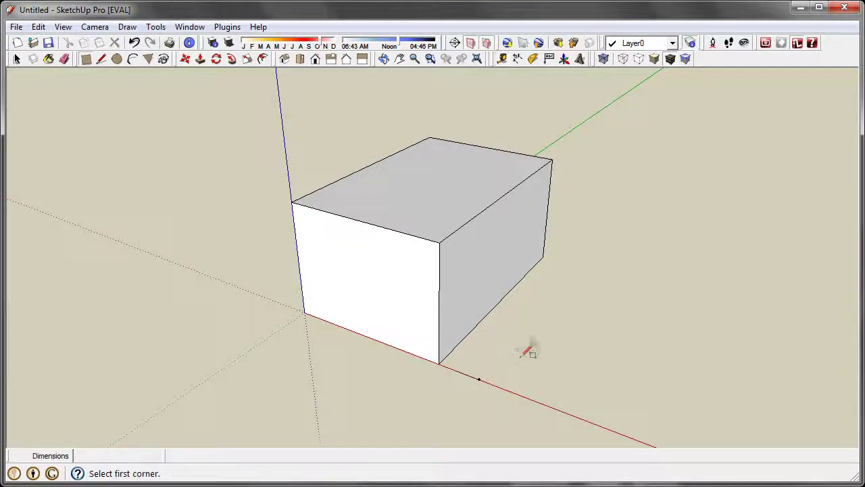
pyautogui.click(478, 379)
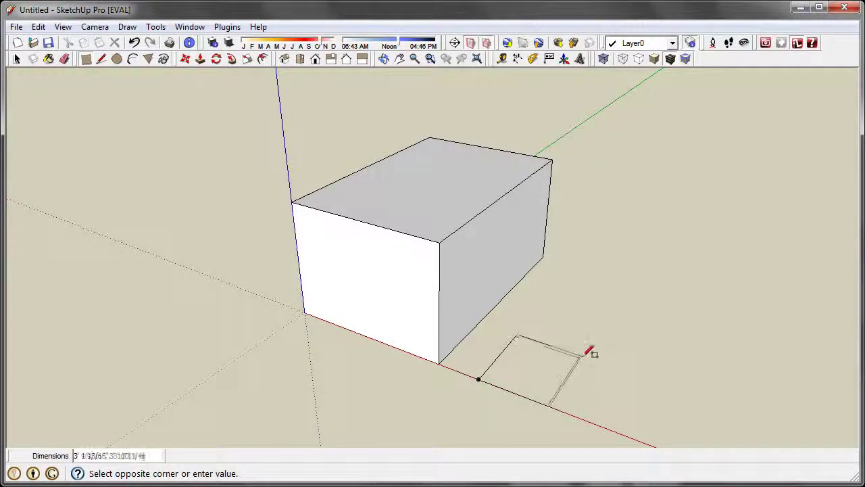
pyautogui.press('space')
# - Pan, zoom and orbit to a closer view of the box's front corner
pyautogui.keyDown('shift'); pyautogui.moveTo(479, 394); pyautogui.dragTo(480, 338, button='middle'); pyautogui.keyUp('shift')
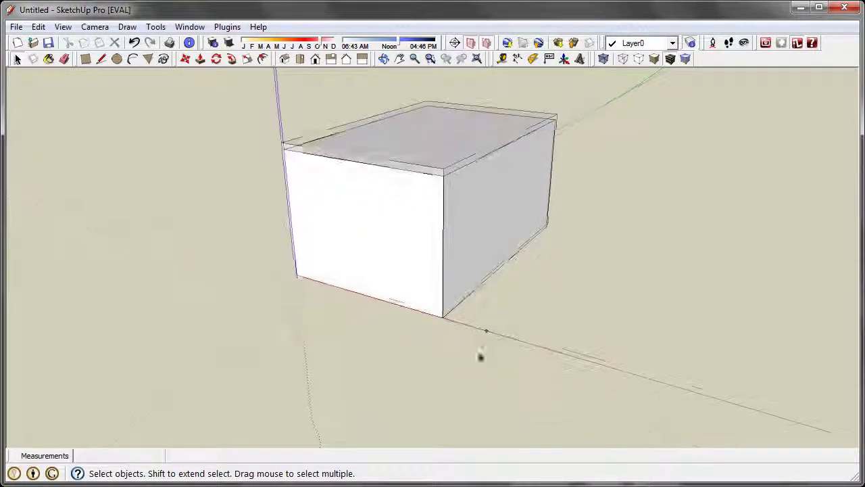
pyautogui.scroll(6, 498, 338)
pyautogui.scroll(4, 497, 351)
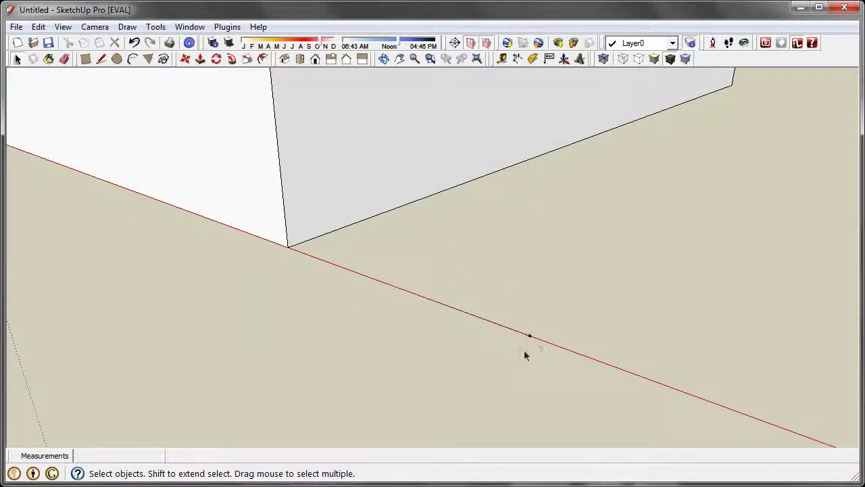
pyautogui.moveTo(537, 344); pyautogui.dragTo(485, 385, button='middle')
pyautogui.scroll(-10, 539, 379)
pyautogui.press('e')
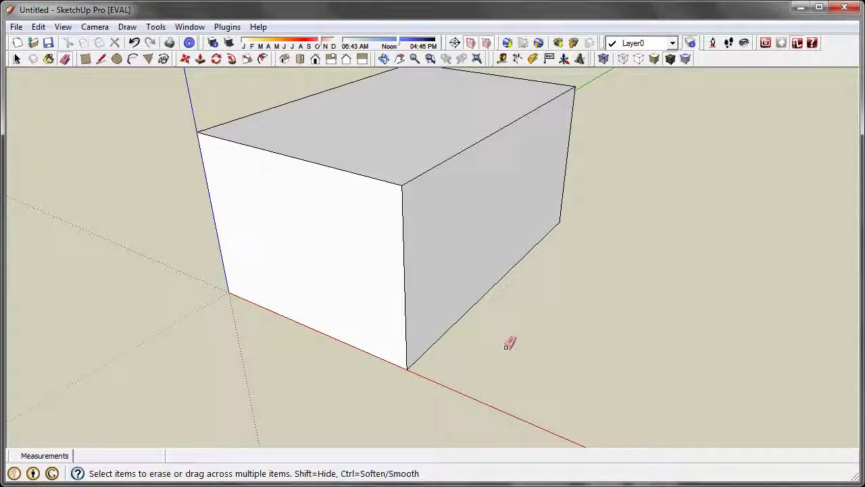
pyautogui.press('t')
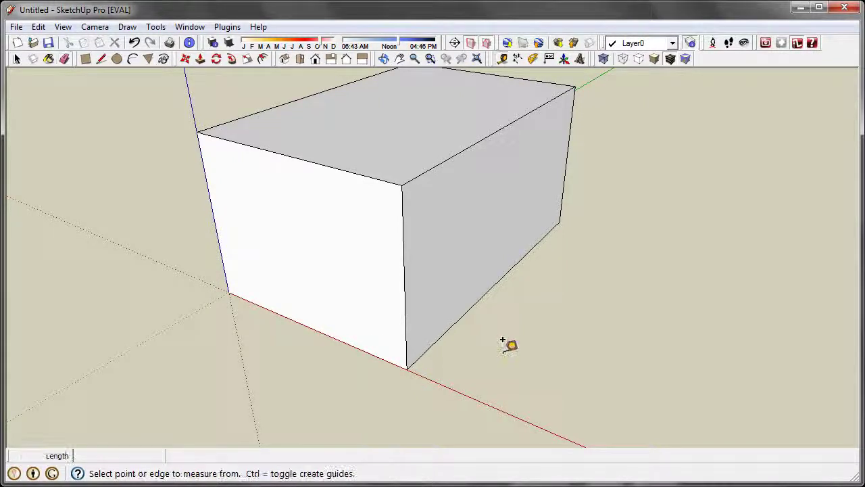
# - Offset a dashed guide 2' outward from the box's right bottom edge
pyautogui.click(446, 330)
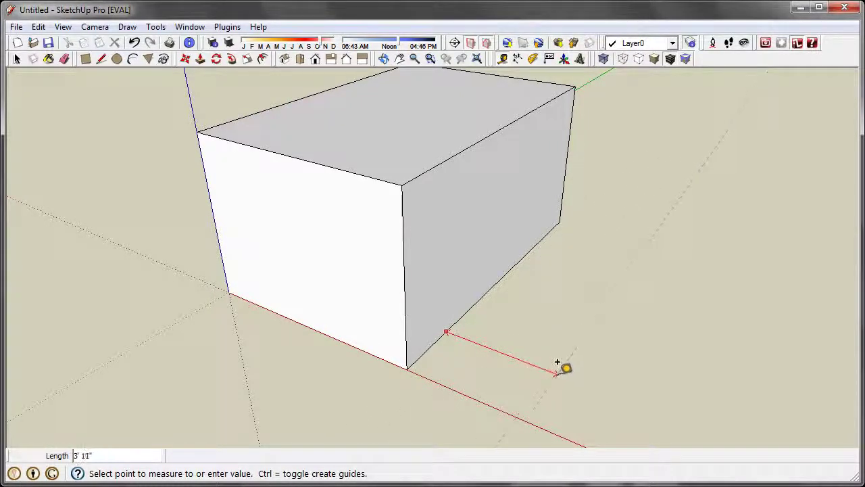
pyautogui.write('2')
pyautogui.press('Return')
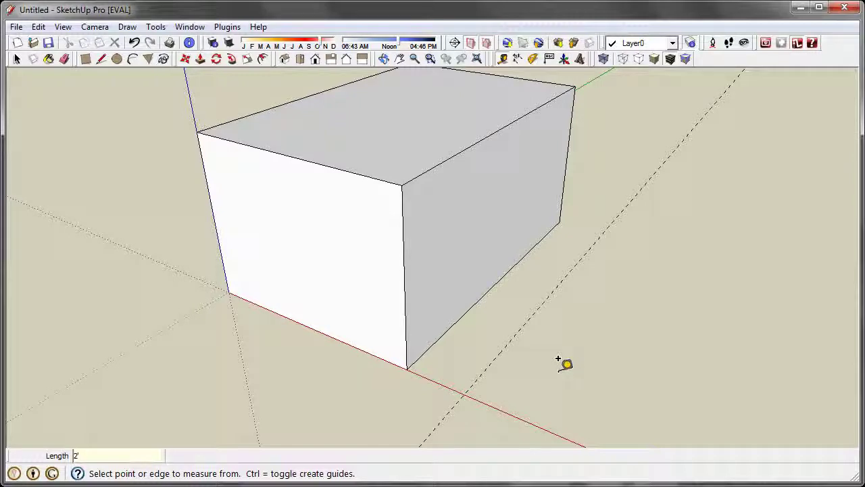
# - Place a second guide 3' beyond the first guide line
pyautogui.press('d')
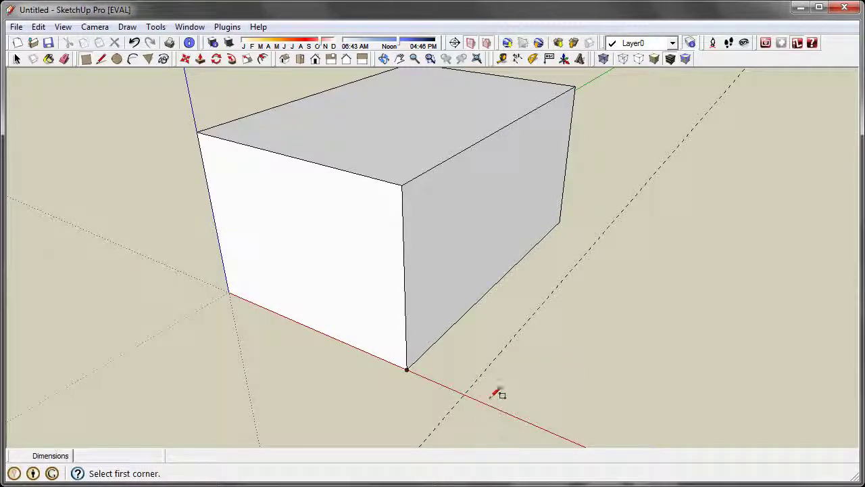
pyautogui.click(464, 393)
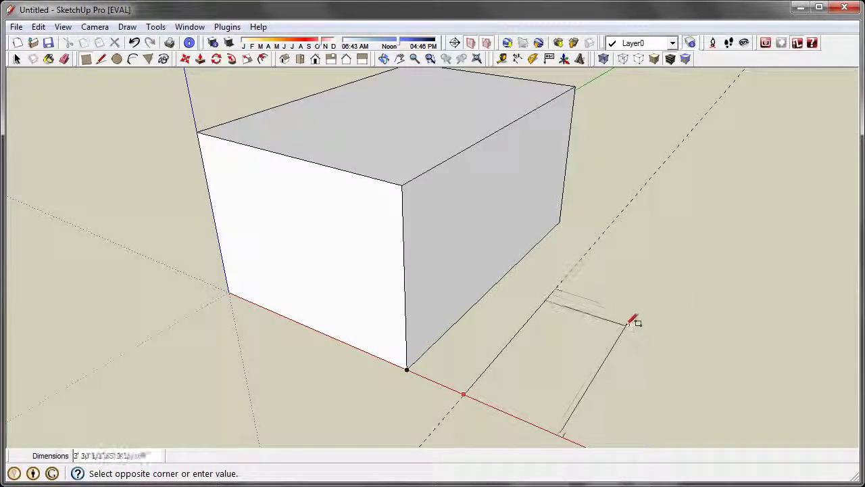
pyautogui.press('t')
pyautogui.click(498, 354)
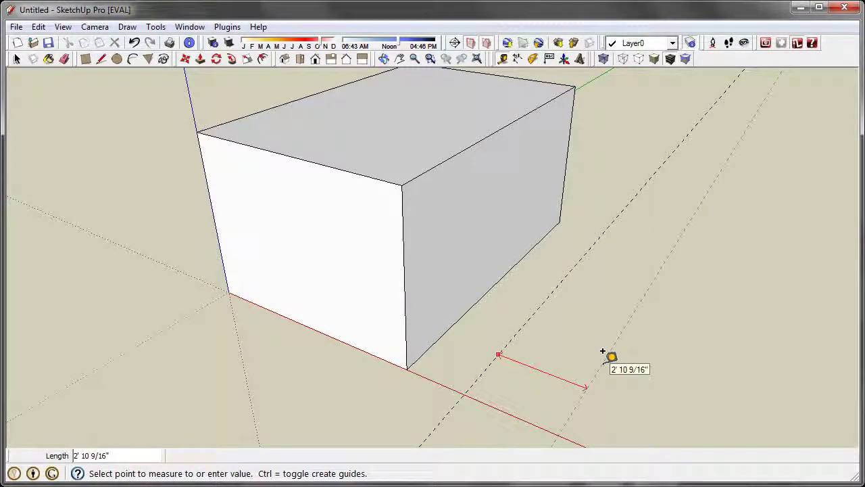
pyautogui.write("3'")
pyautogui.press('Return')
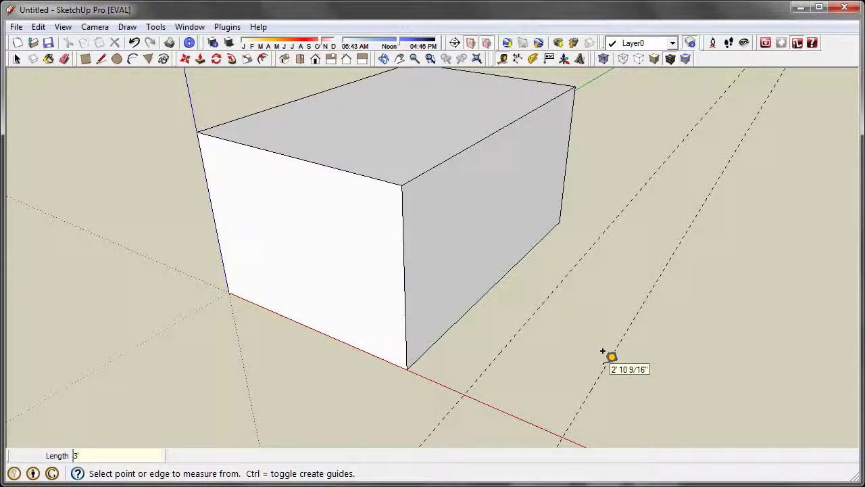
# - Add a guide 3' out from the box's front edge, parallel to the red axis
pyautogui.click(531, 421)
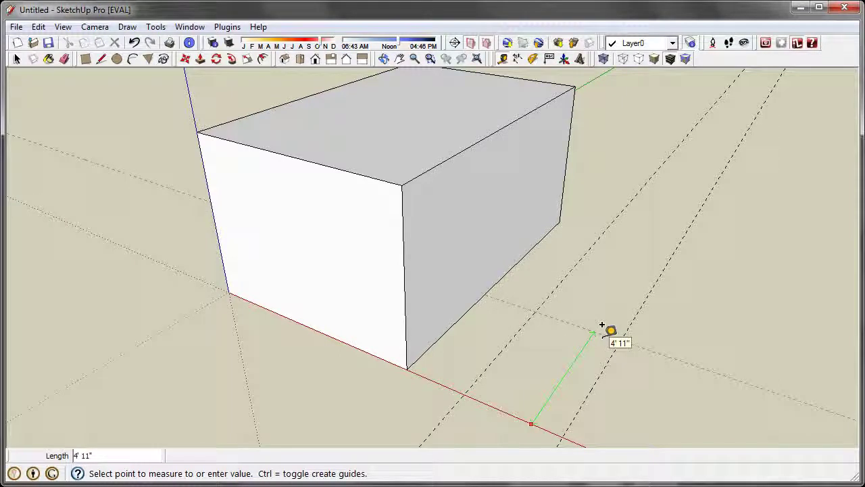
pyautogui.press('Return')
pyautogui.press('r')
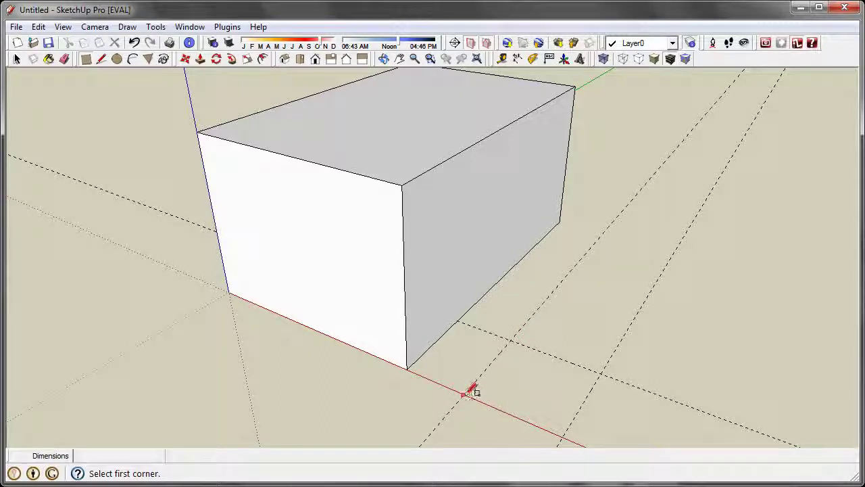
# - Draw a rectangle between the red-axis and far guide intersections and pull it up about 3'
pyautogui.press('t')
pyautogui.click(551, 354)
pyautogui.click(474, 391)
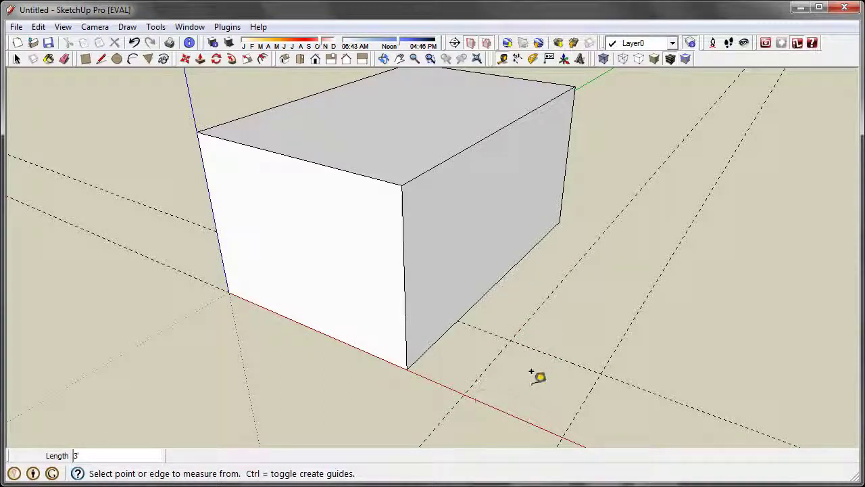
pyautogui.press('r')
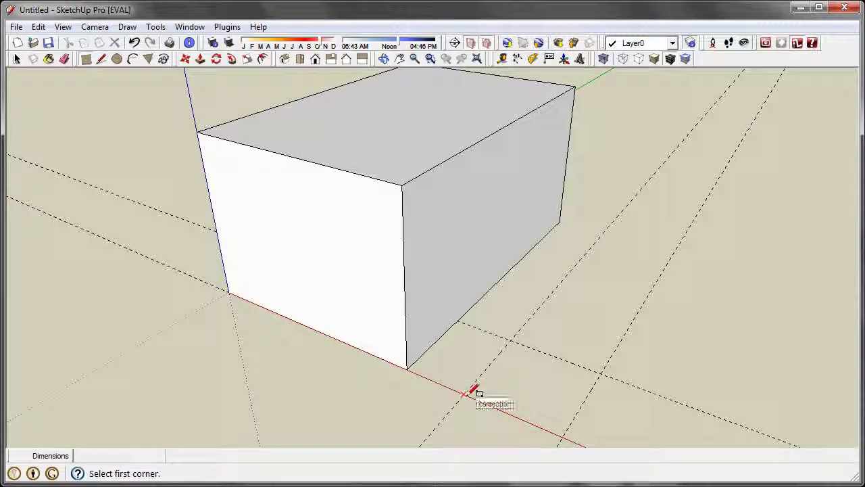
pyautogui.click(463, 393)
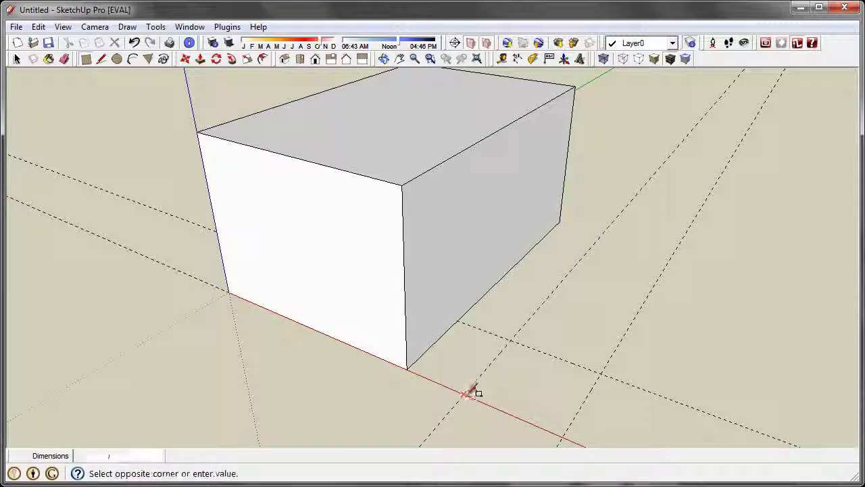
pyautogui.click(603, 371)
pyautogui.press('p')
pyautogui.click(506, 403)
pyautogui.click(406, 296)
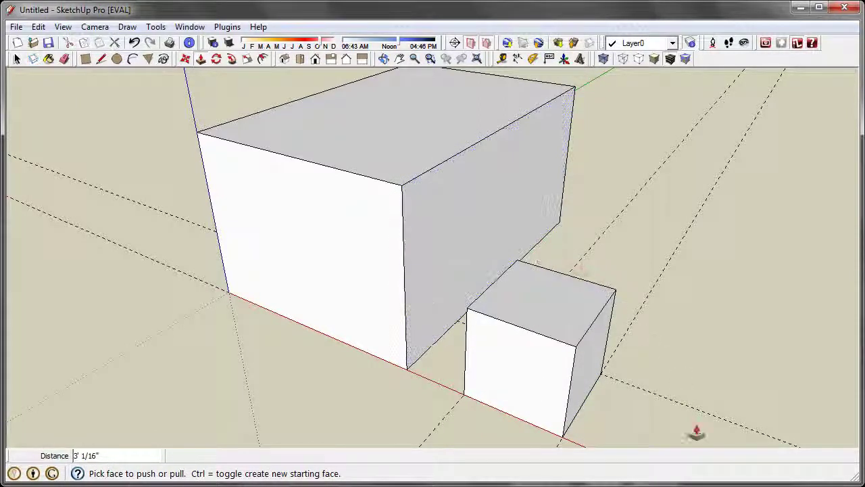